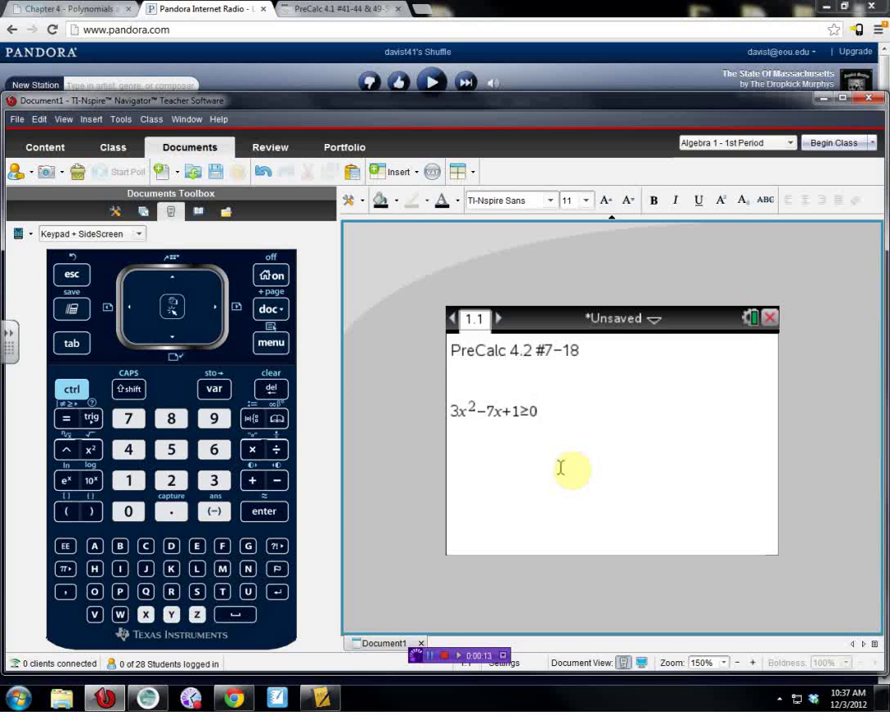
Add a Graphs page after the notes page that holds the inequality
click(451, 389)
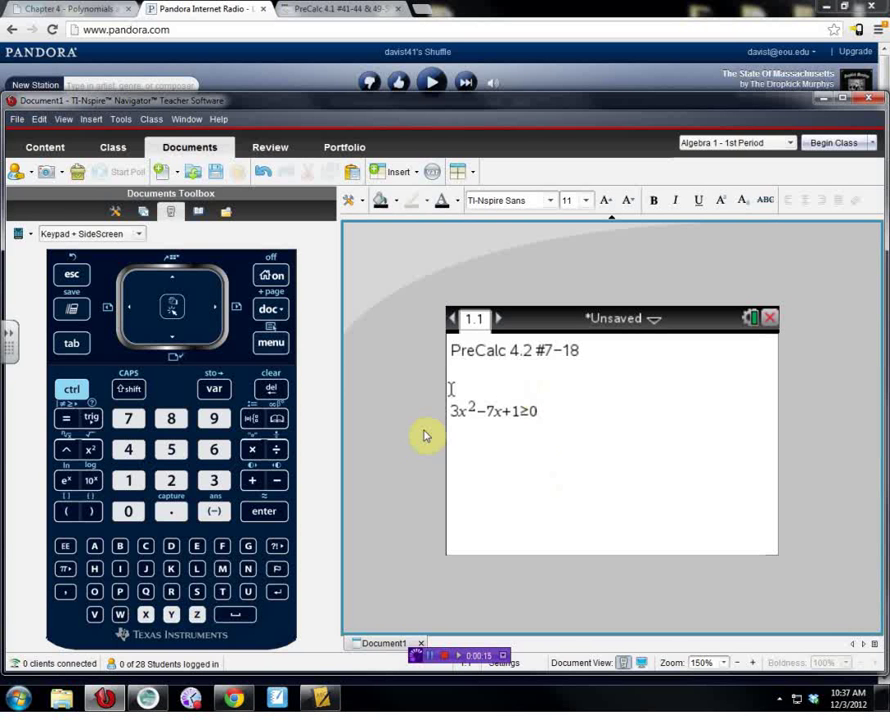
click(590, 406)
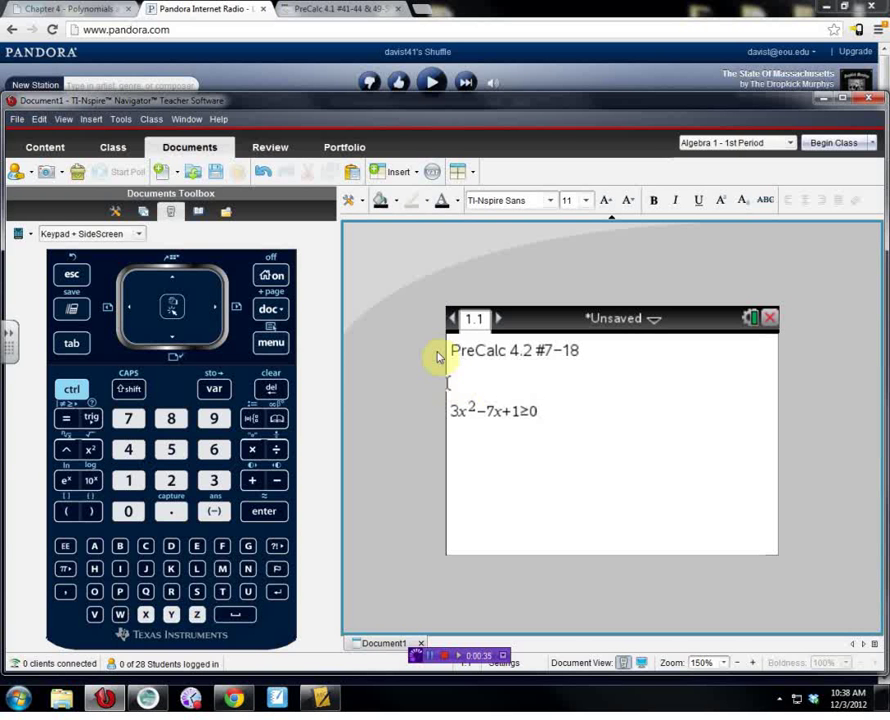
click(71, 389)
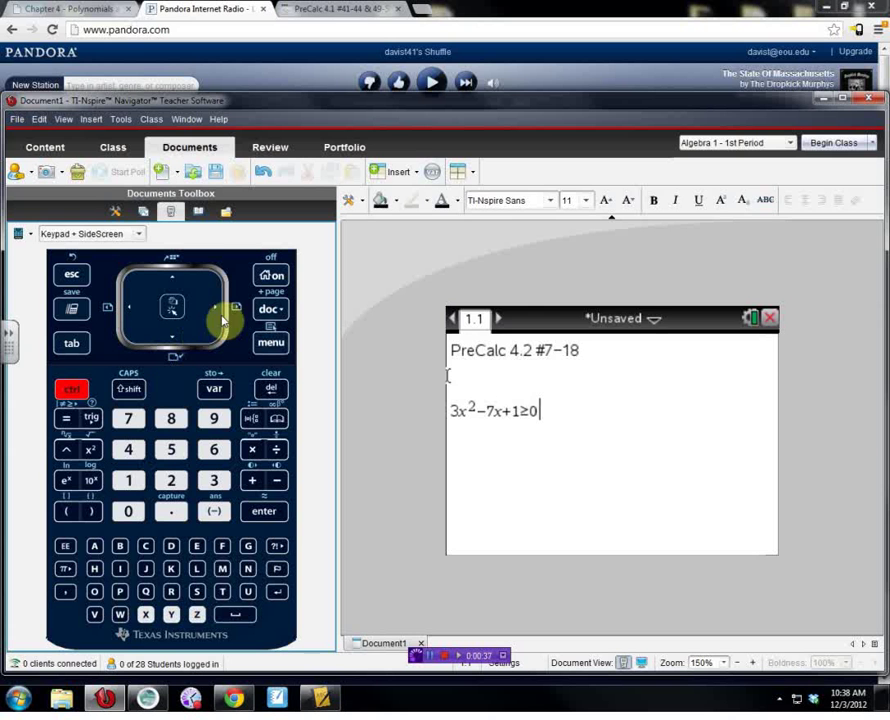
click(270, 309)
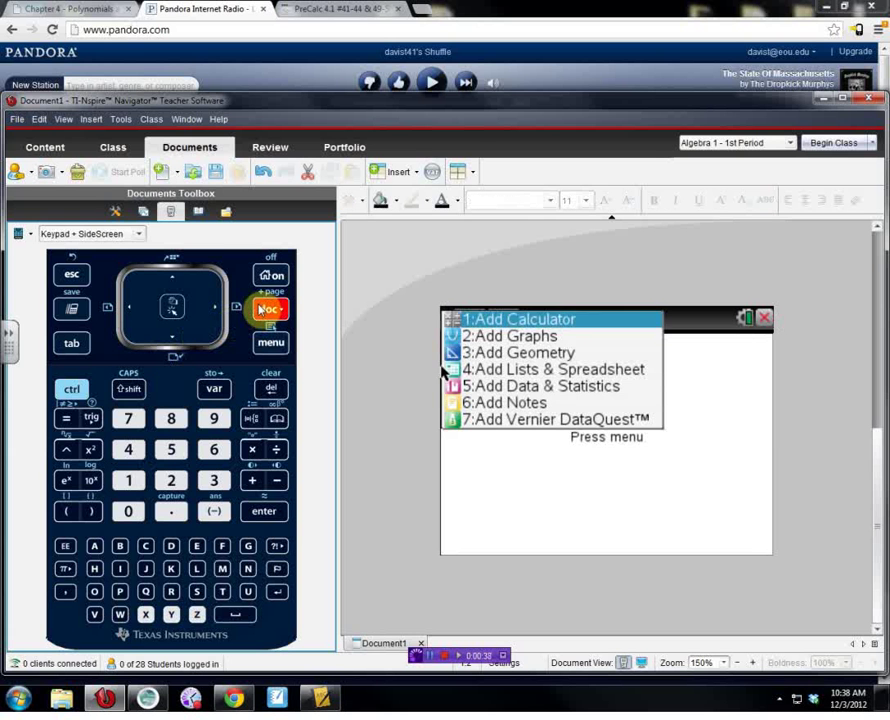
click(548, 337)
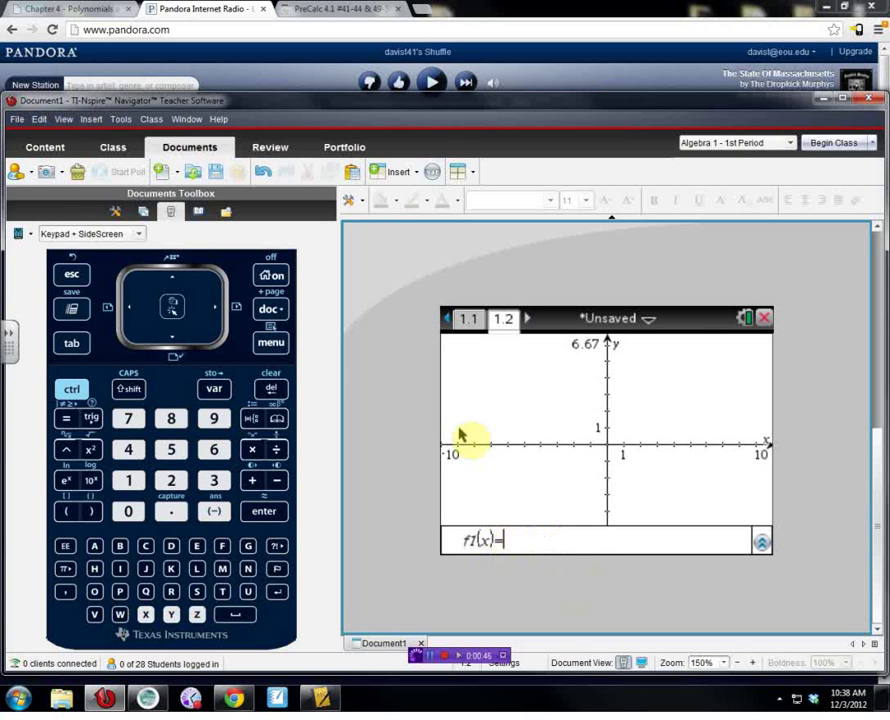
Define f1(x) as 3x^2-7x+1 and plot it on the graph page
text(3)
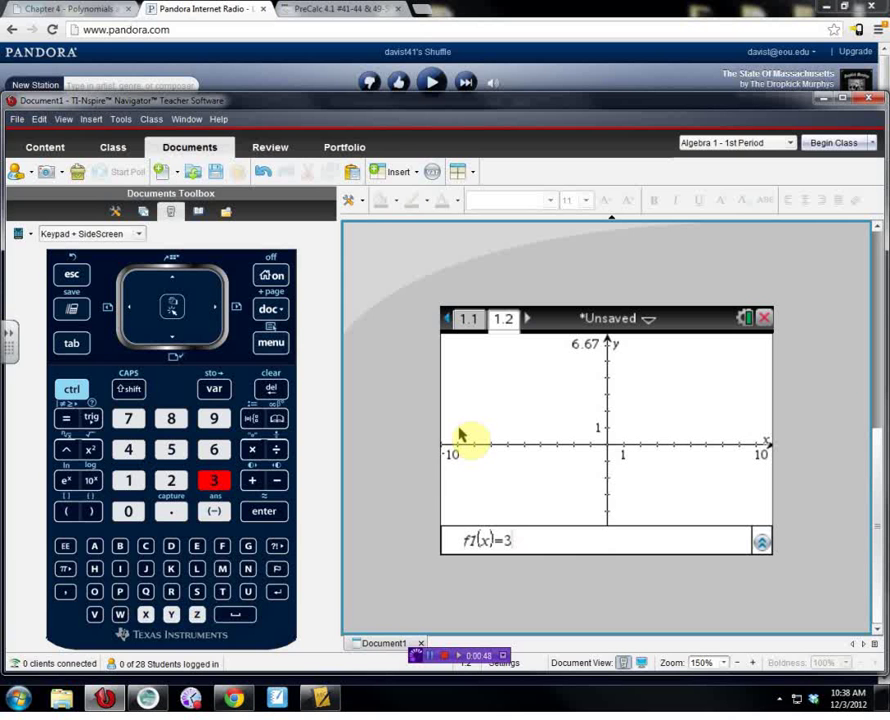
text(x^2)
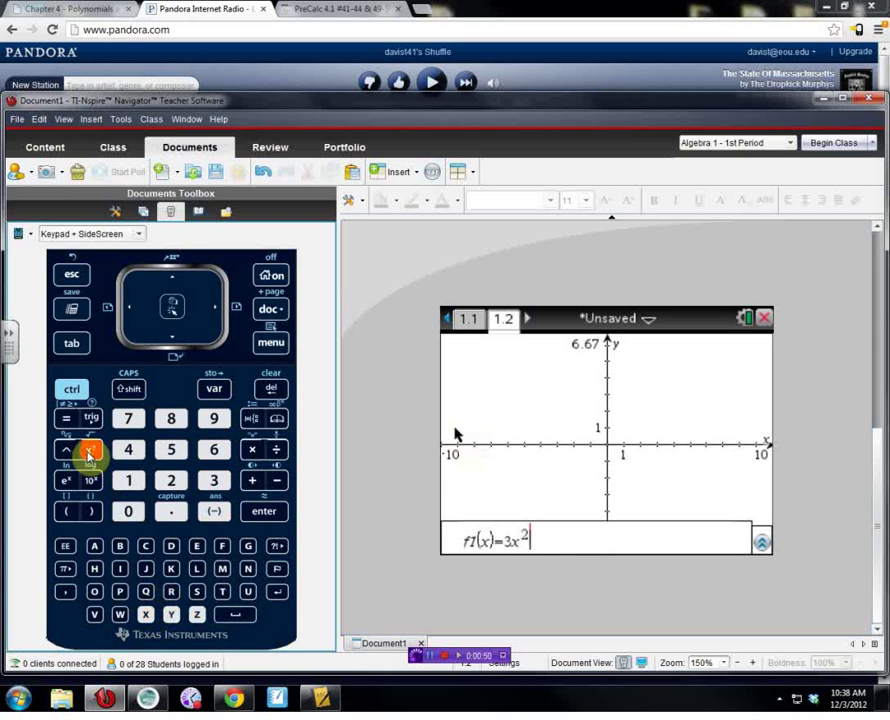
key(Right)
text(-7)
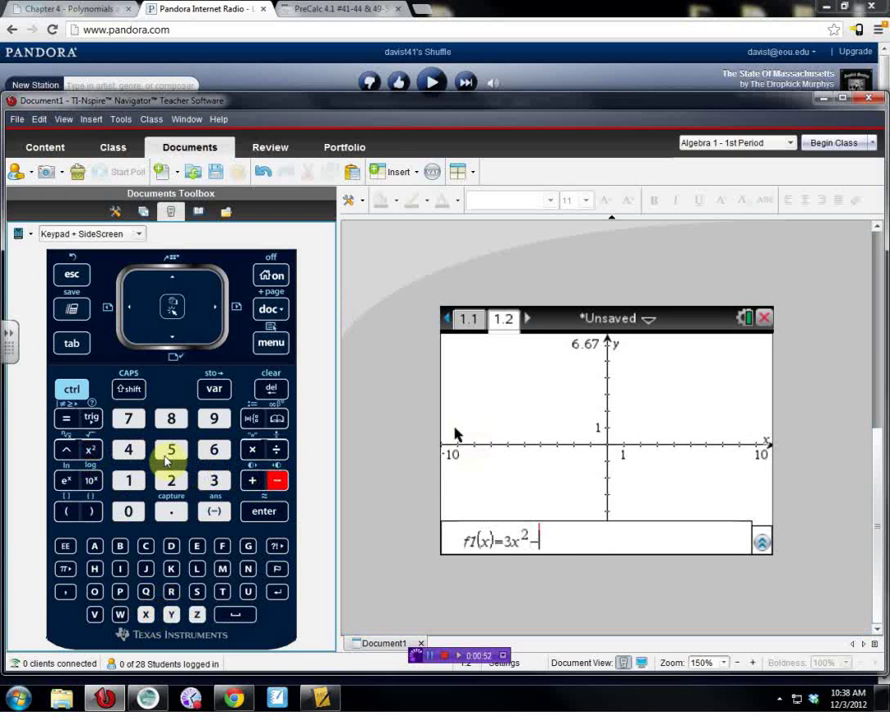
click(145, 614)
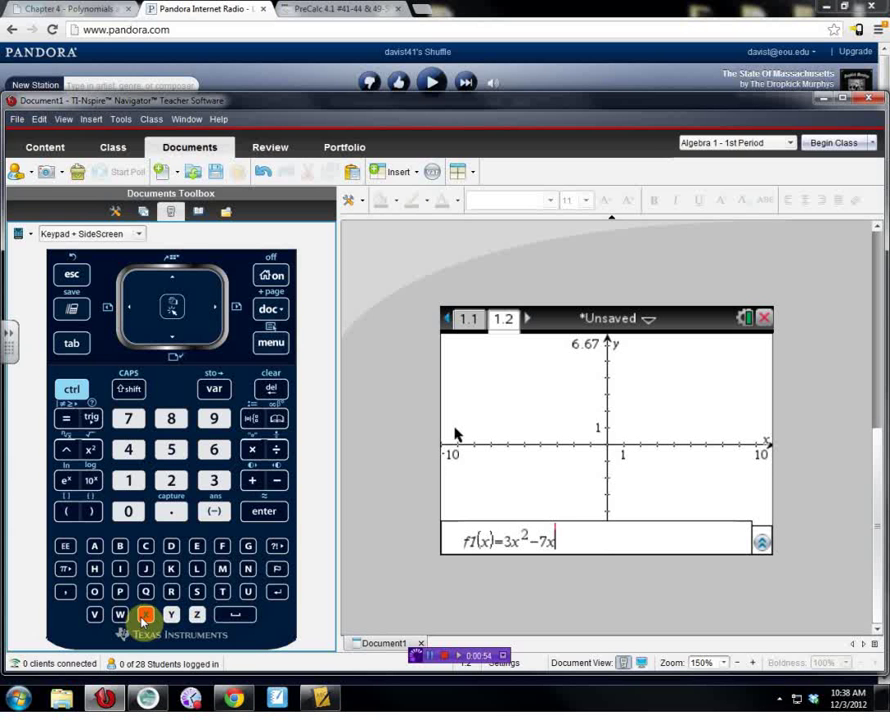
click(252, 480)
click(128, 480)
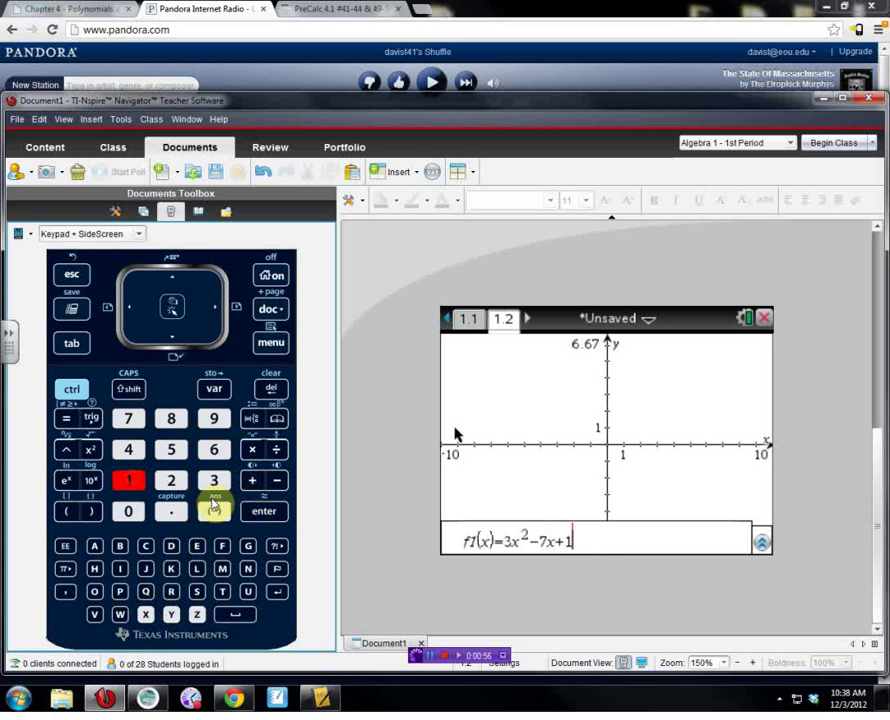
click(264, 513)
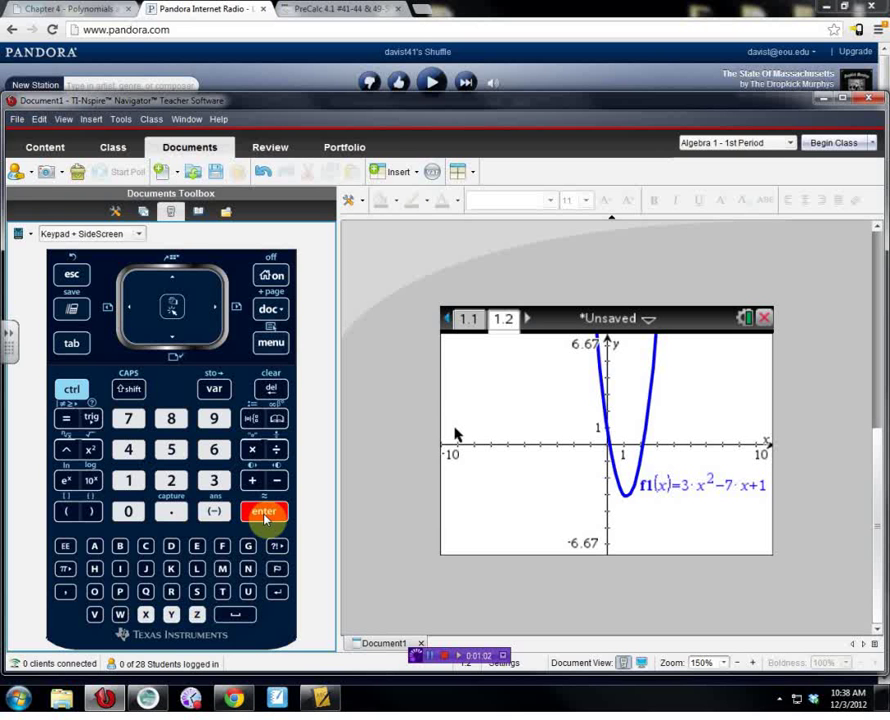
Find the parabola's smaller zero with the Zero analysis and move its coordinate label below the negative x-axis near -10
click(468, 322)
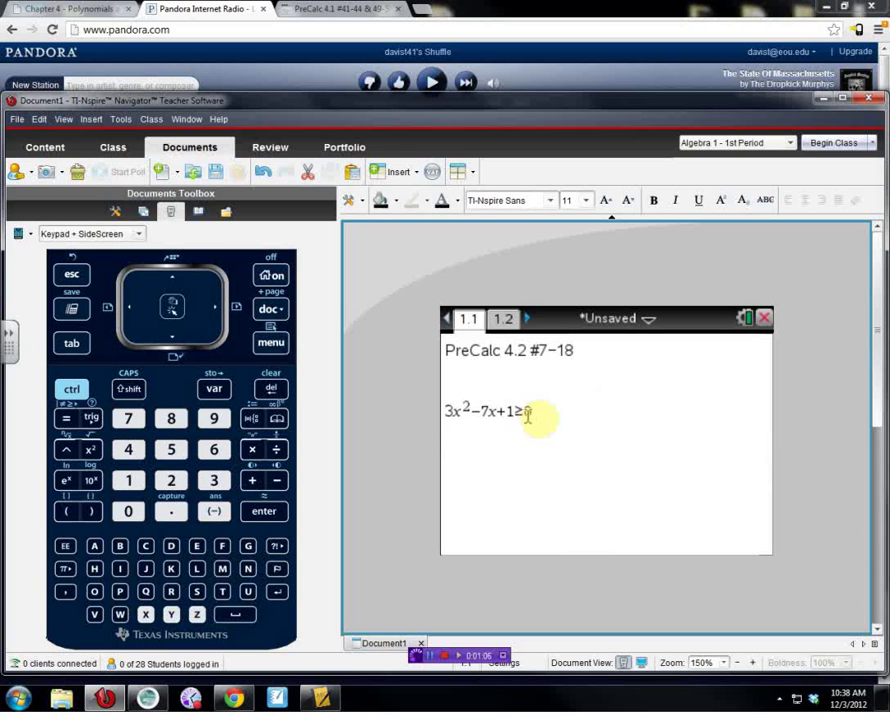
click(507, 320)
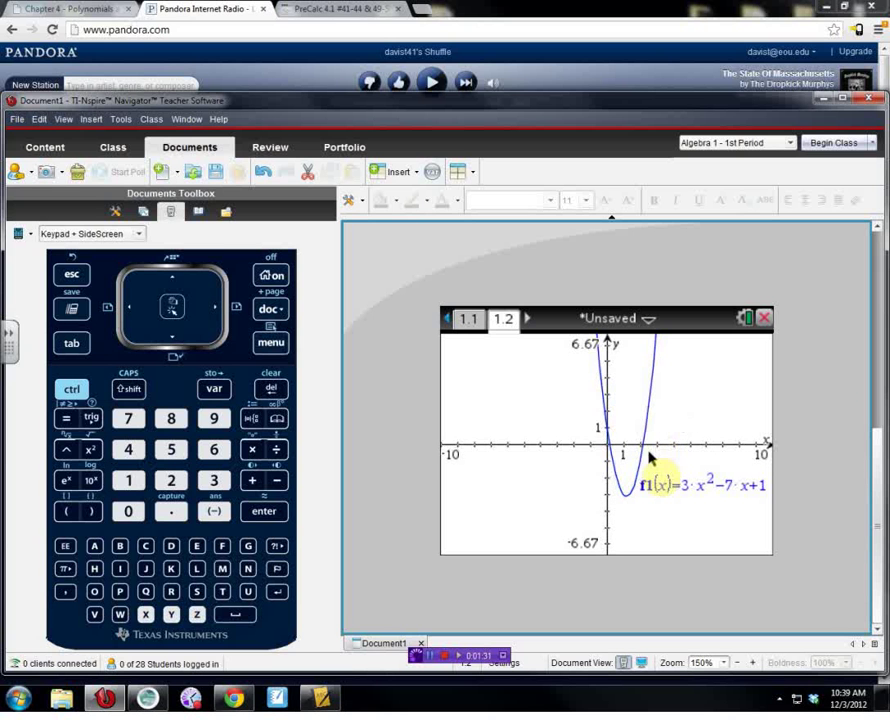
click(272, 343)
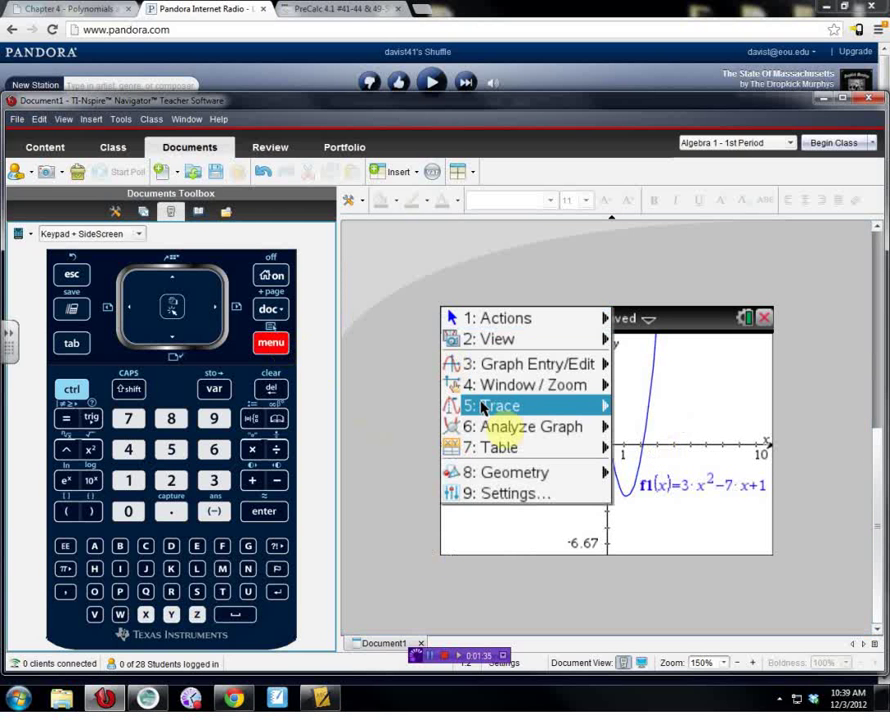
mouse_move(510, 440)
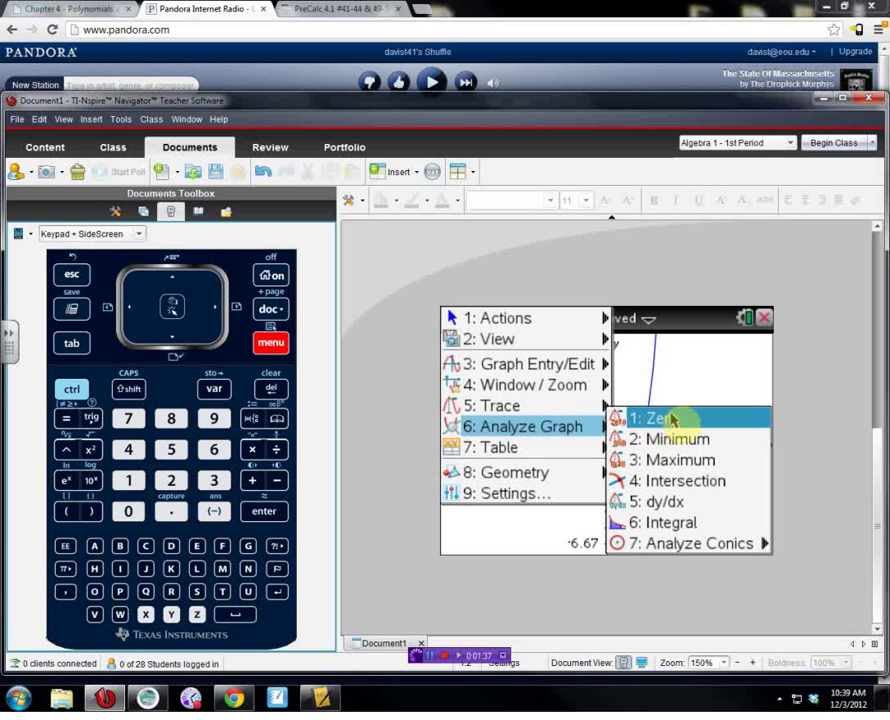
click(673, 421)
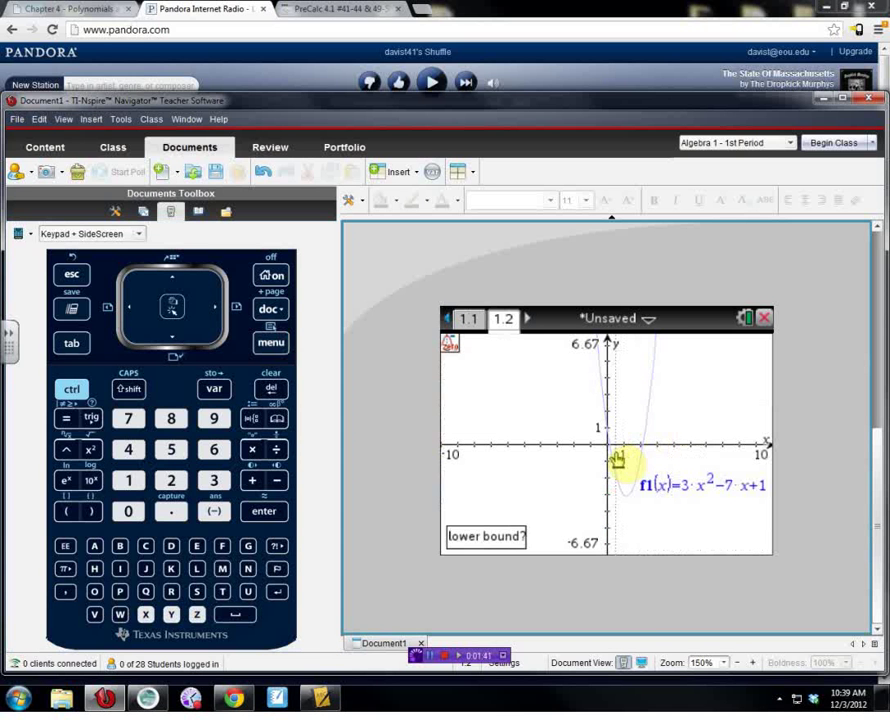
click(617, 458)
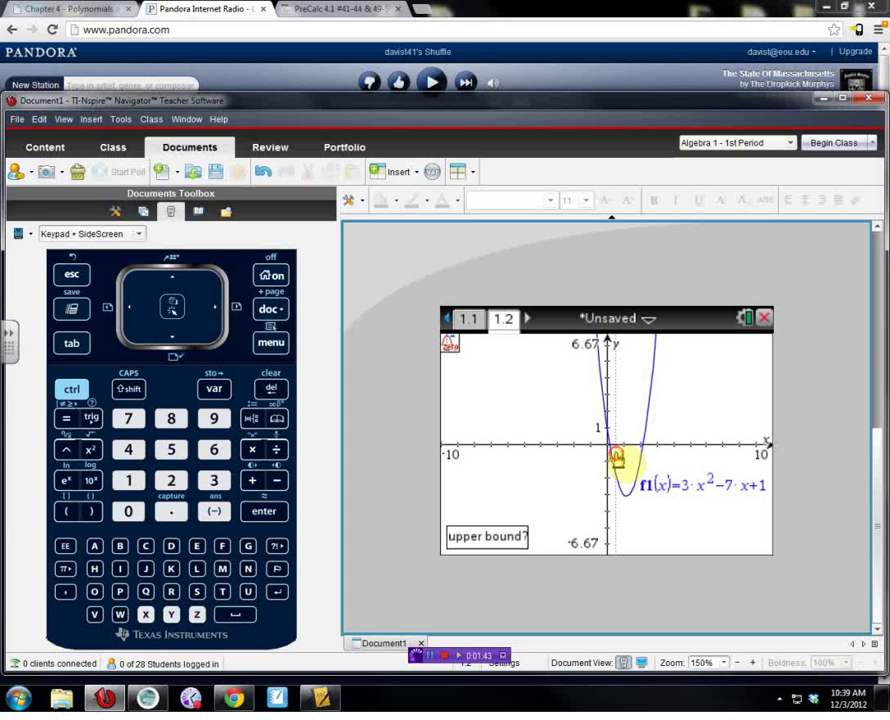
click(622, 459)
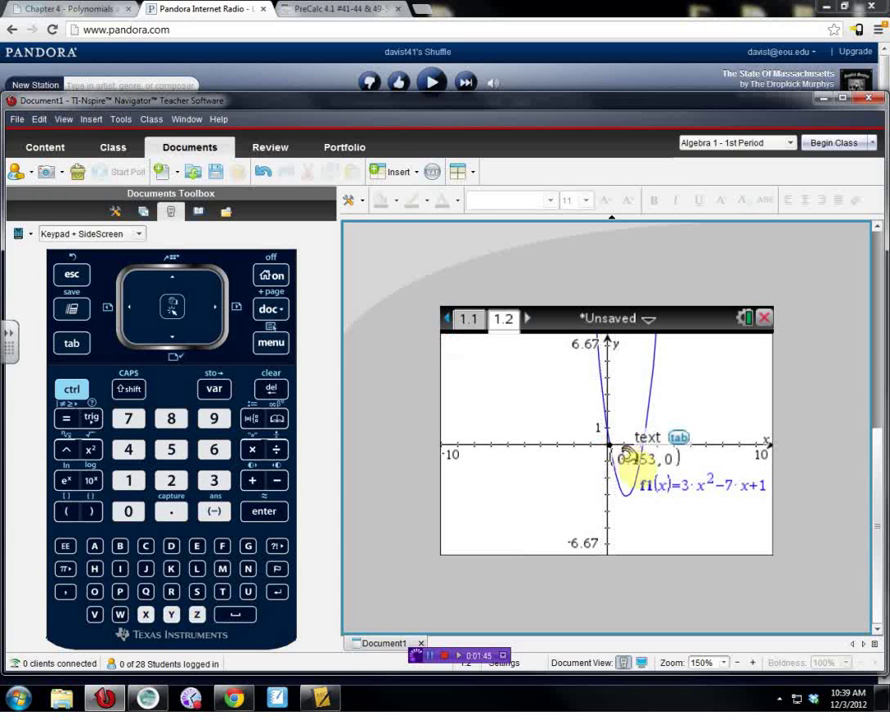
drag(625, 453, 470, 474)
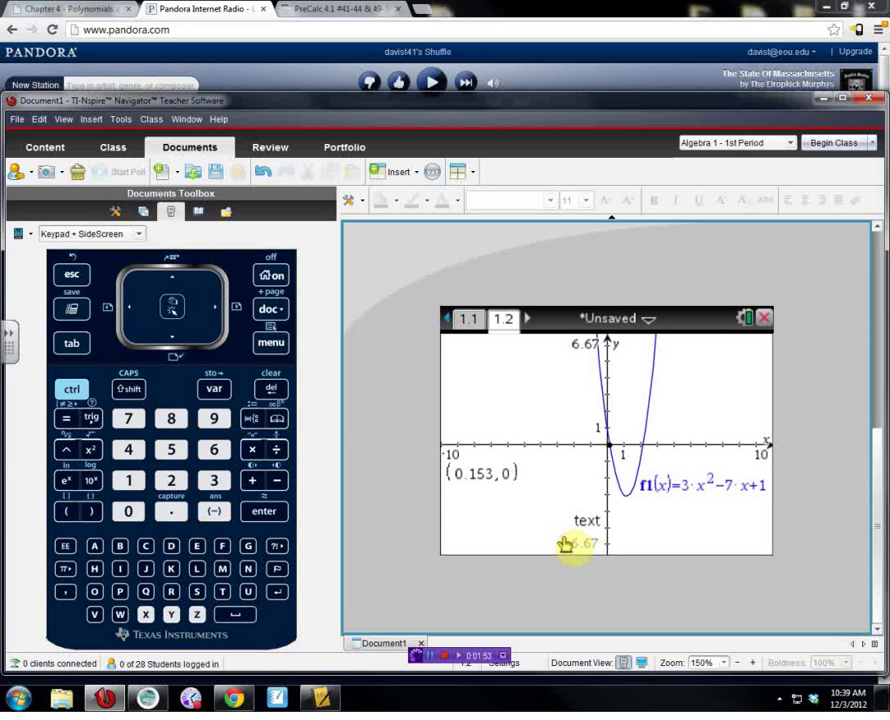
Find the parabola's larger zero with the Zero analysis and move its coordinate label beneath the first zero's label
click(273, 354)
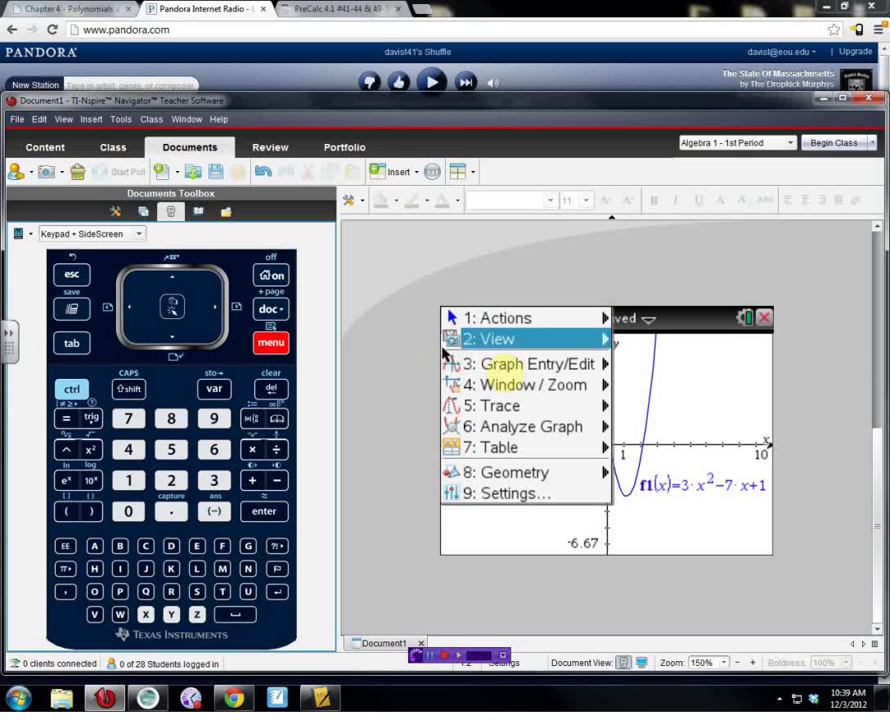
mouse_move(540, 428)
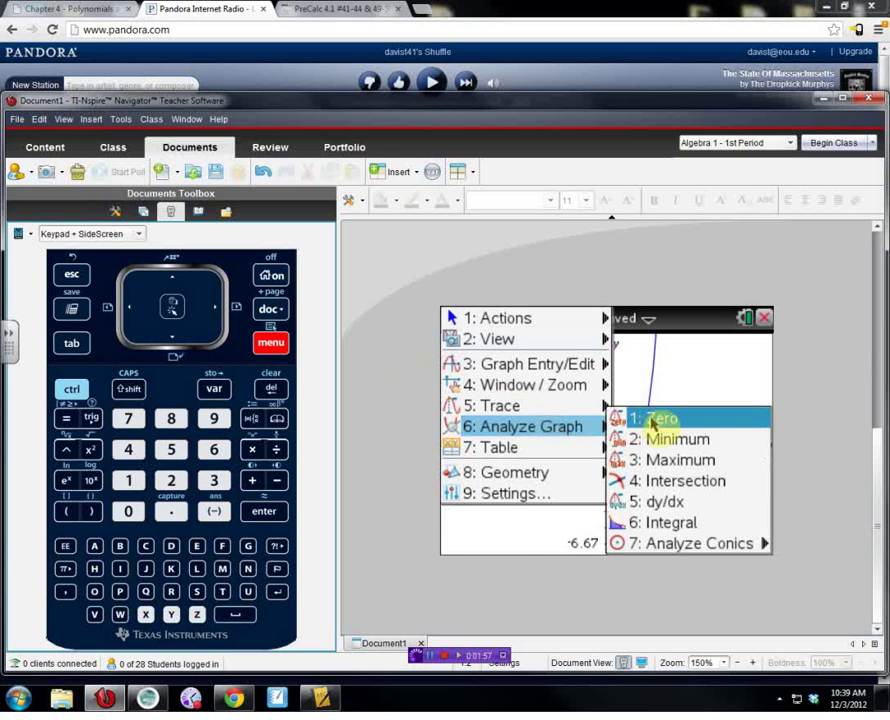
click(660, 420)
click(638, 435)
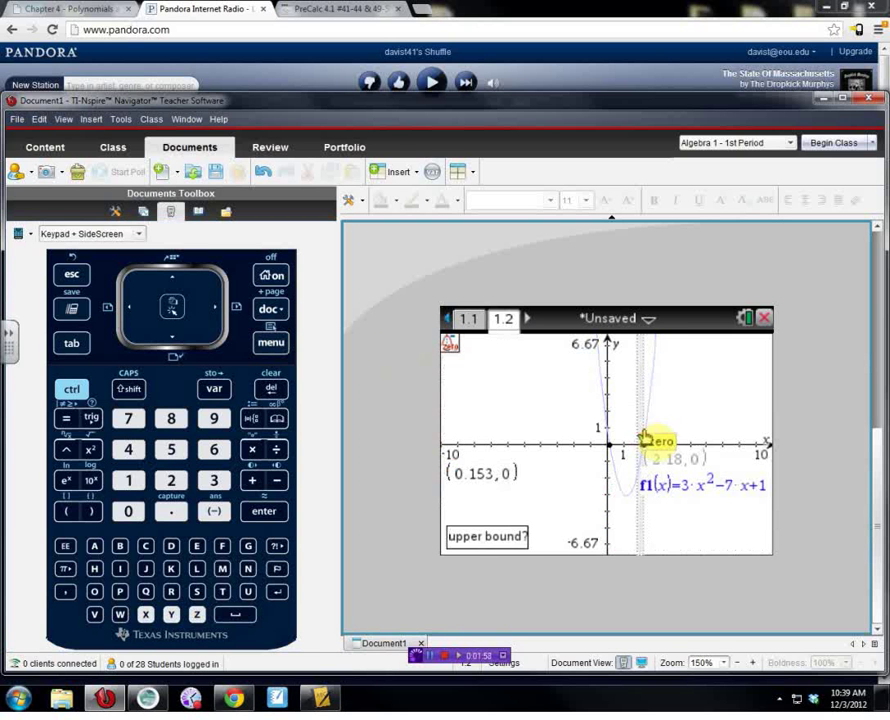
click(654, 440)
drag(654, 440, 481, 508)
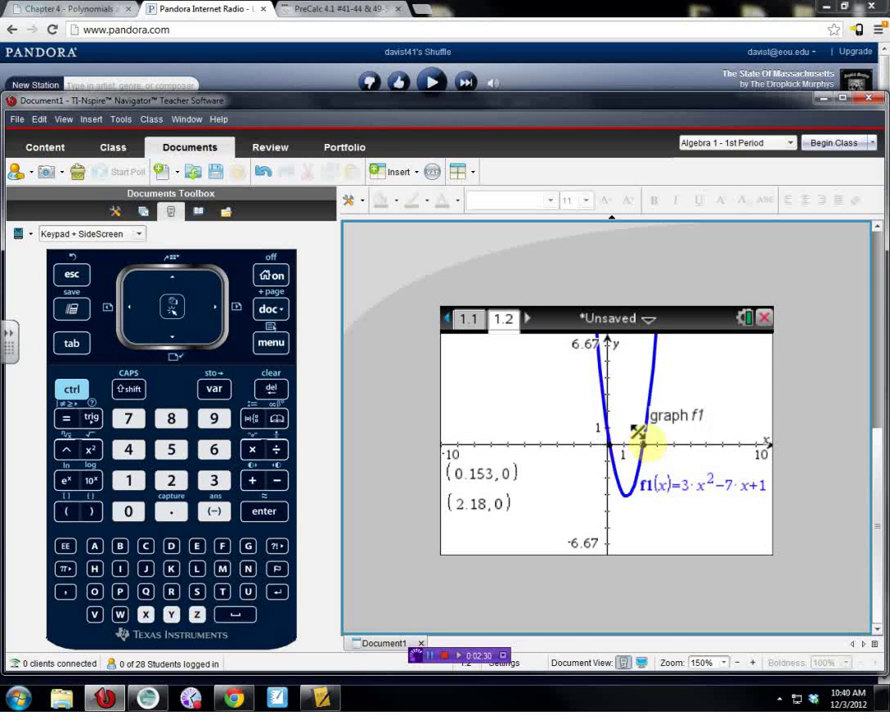
On the notes page, enter the first solution interval (-inf,0.153] on a new line below the inequality
click(467, 320)
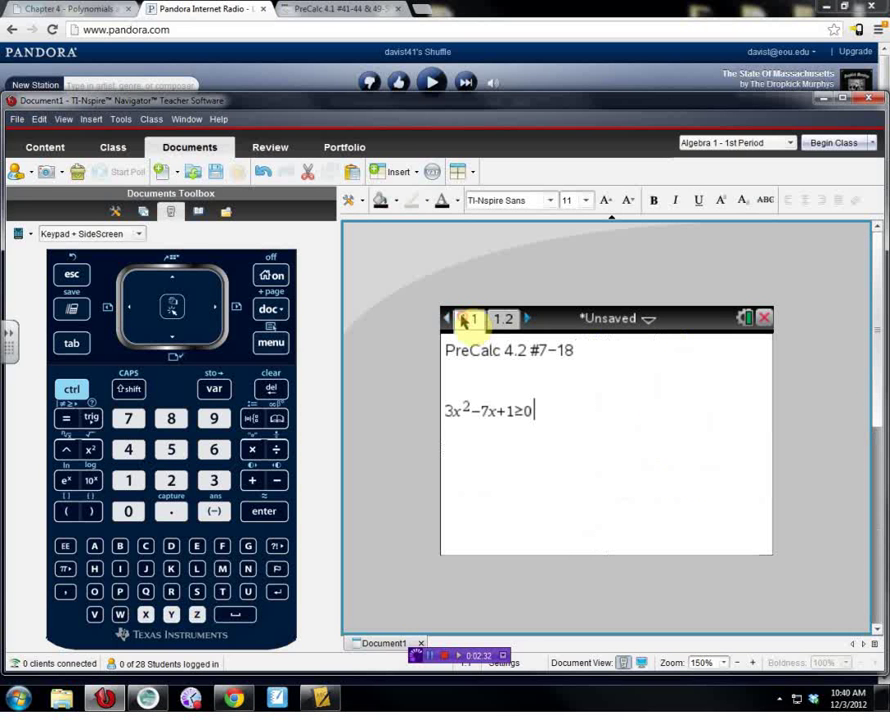
key(Return)
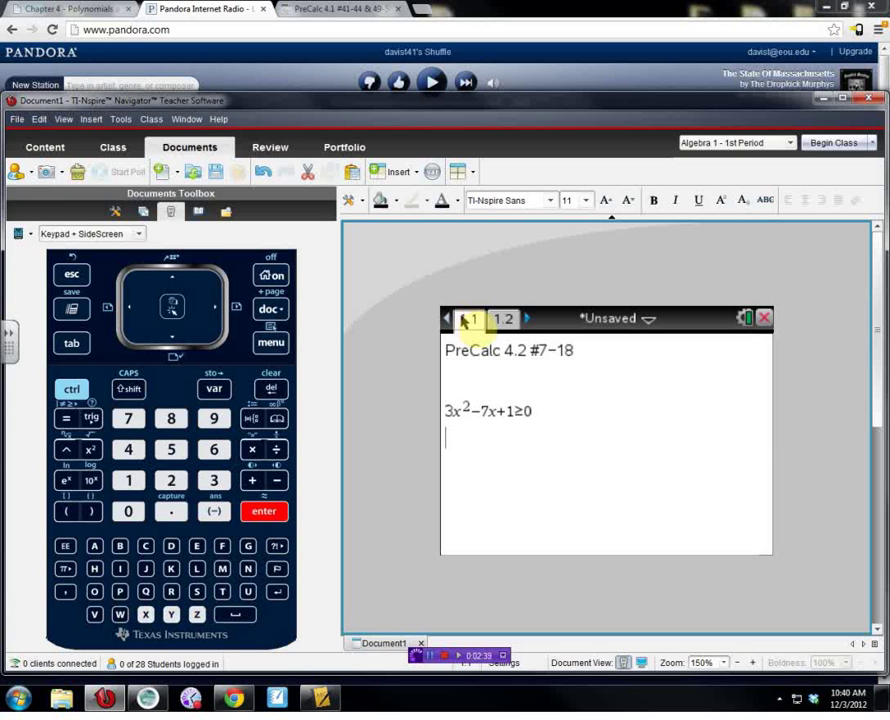
click(503, 320)
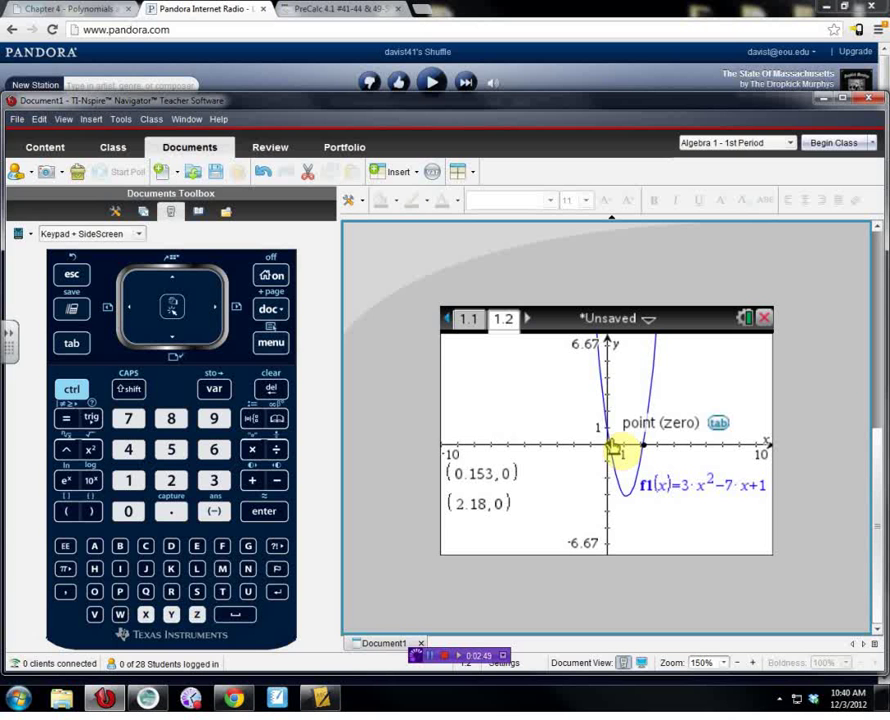
click(468, 319)
text(()
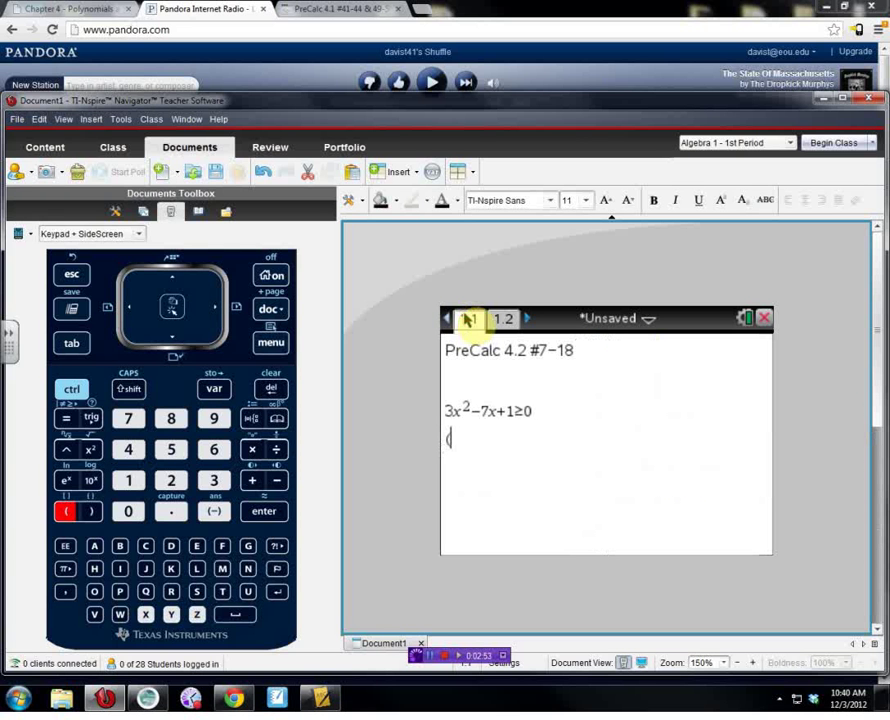
text(-)
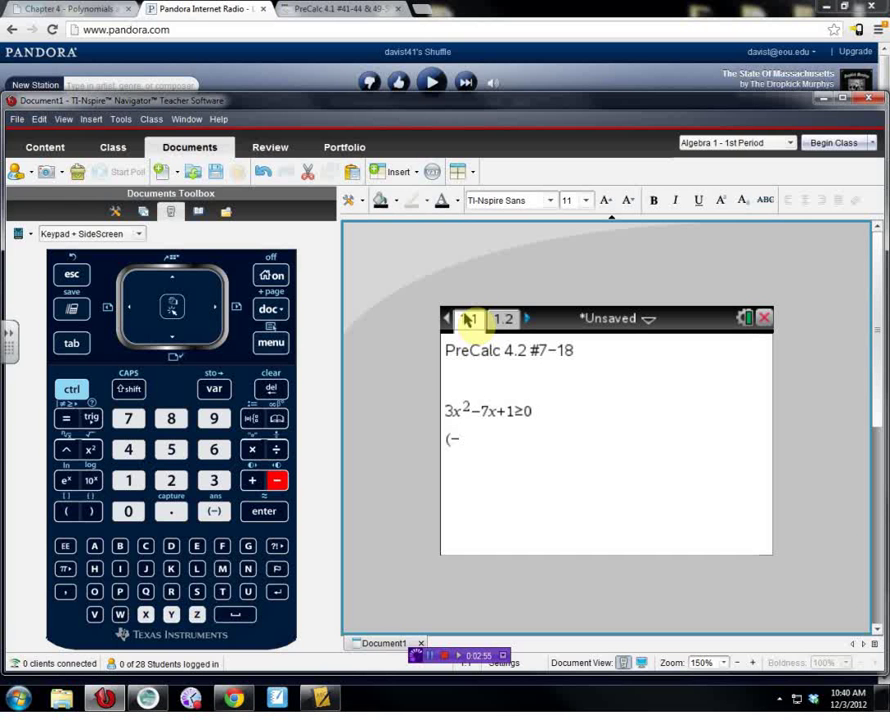
text(in)
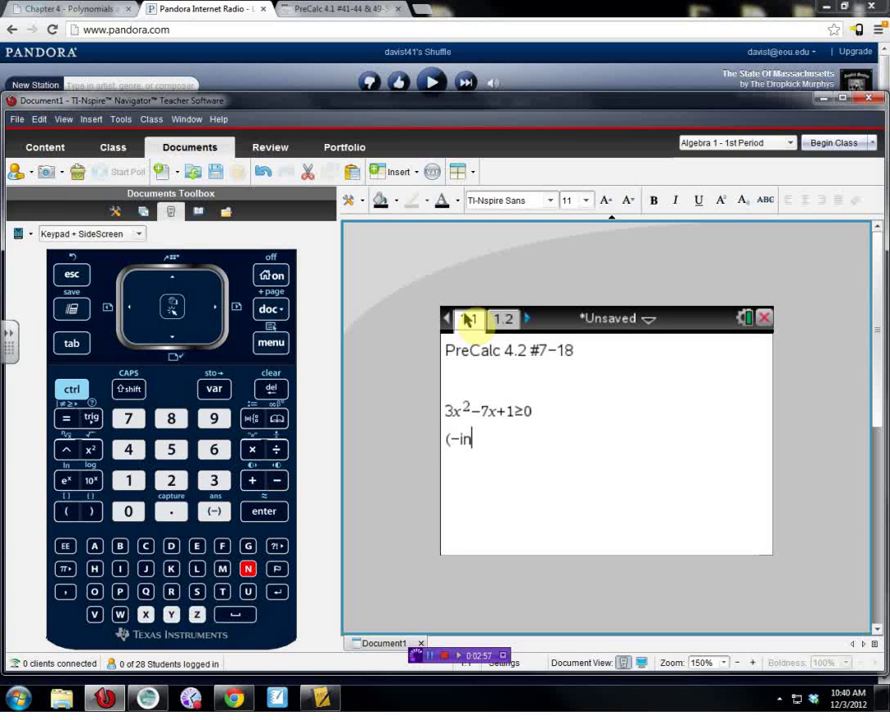
text(f,)
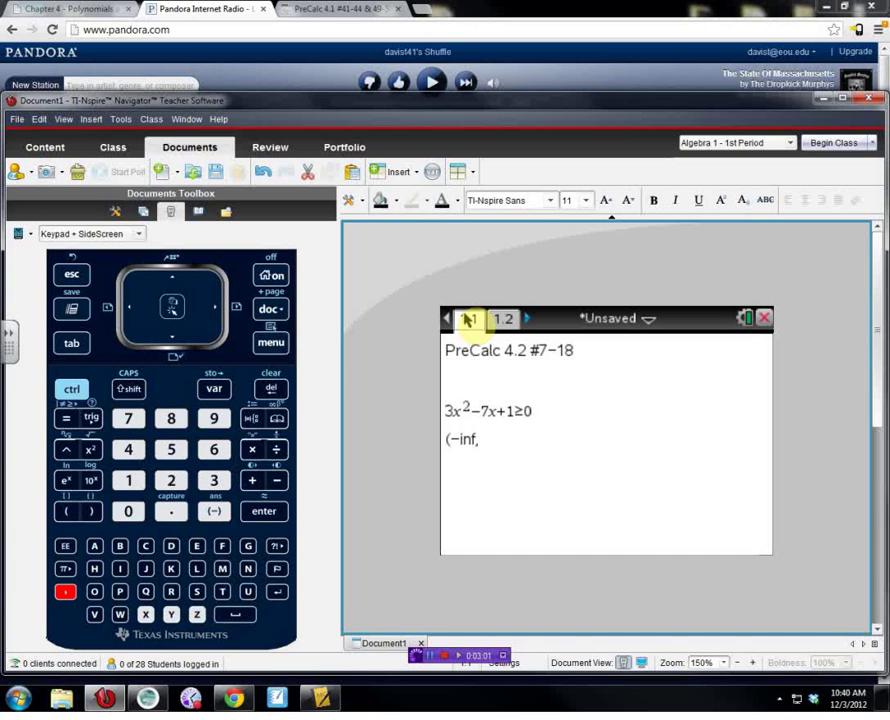
text(0.)
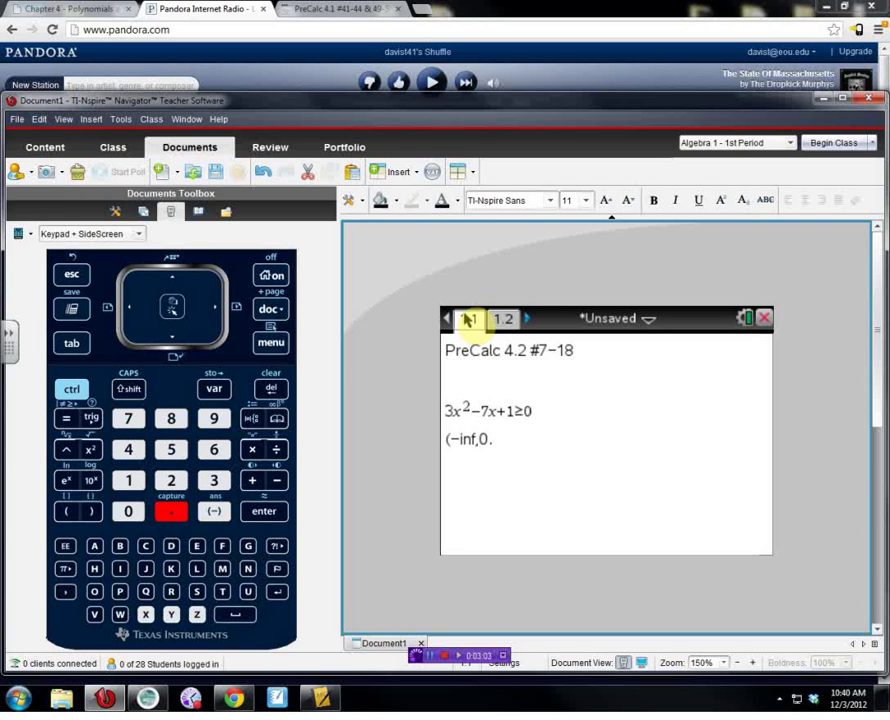
text(153)
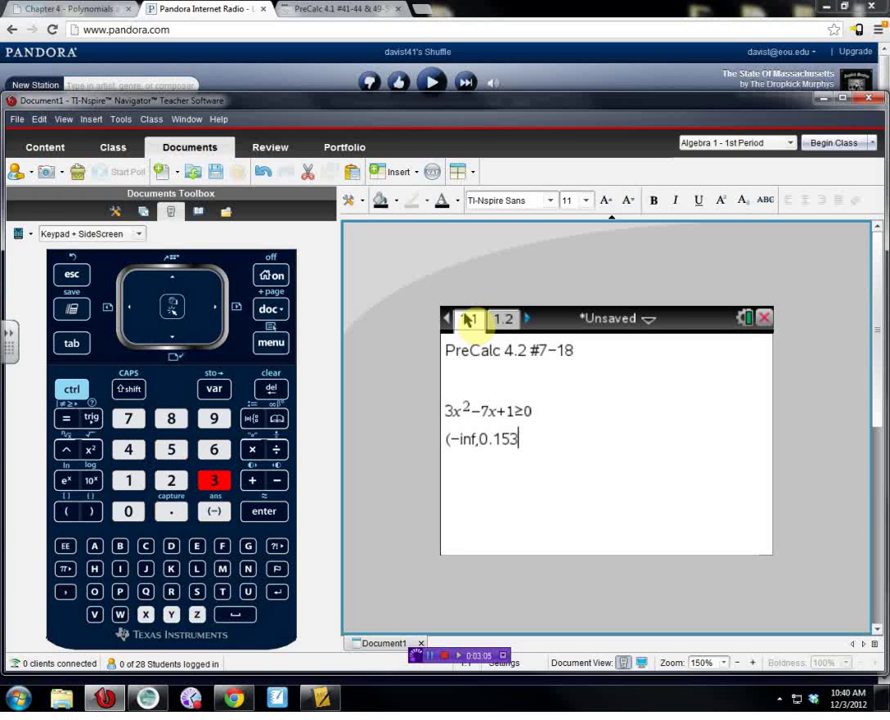
key(BackSpace)
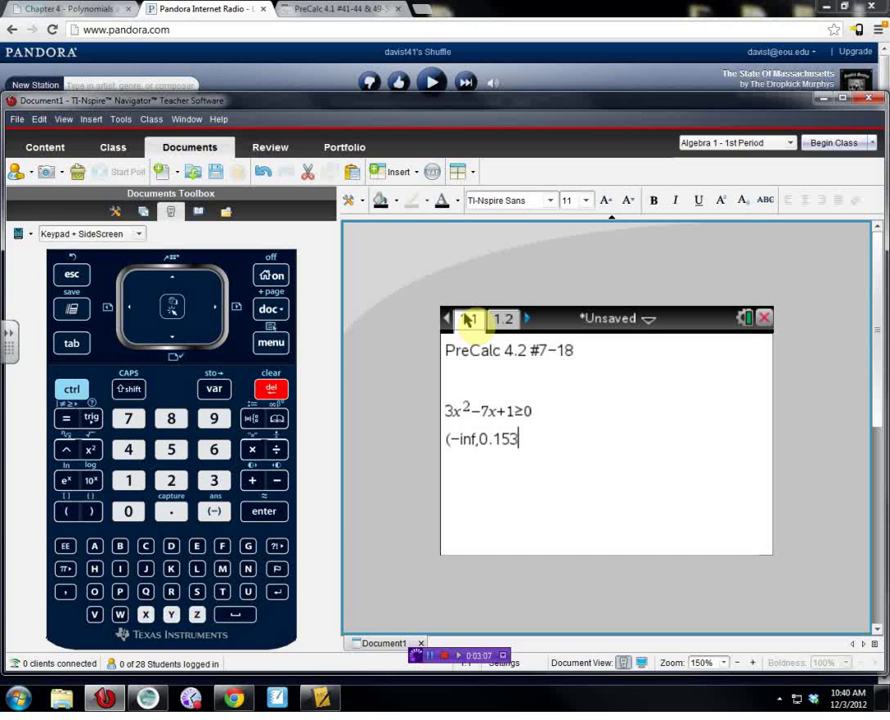
text(])
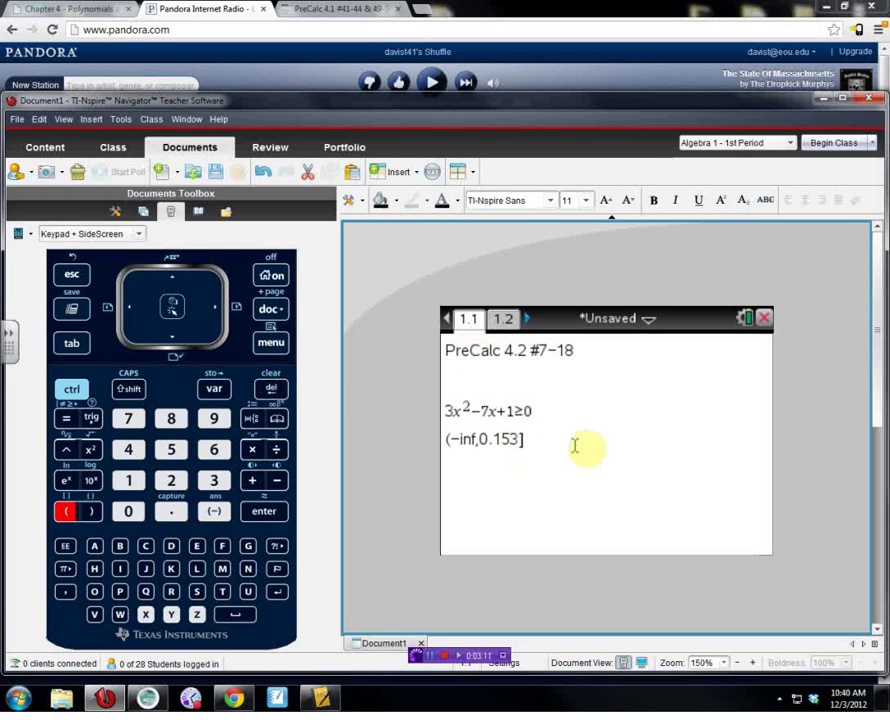
Append the union with the second interval, u [2.18,inf), to the solution and check it against the graph page
text( u [2.)
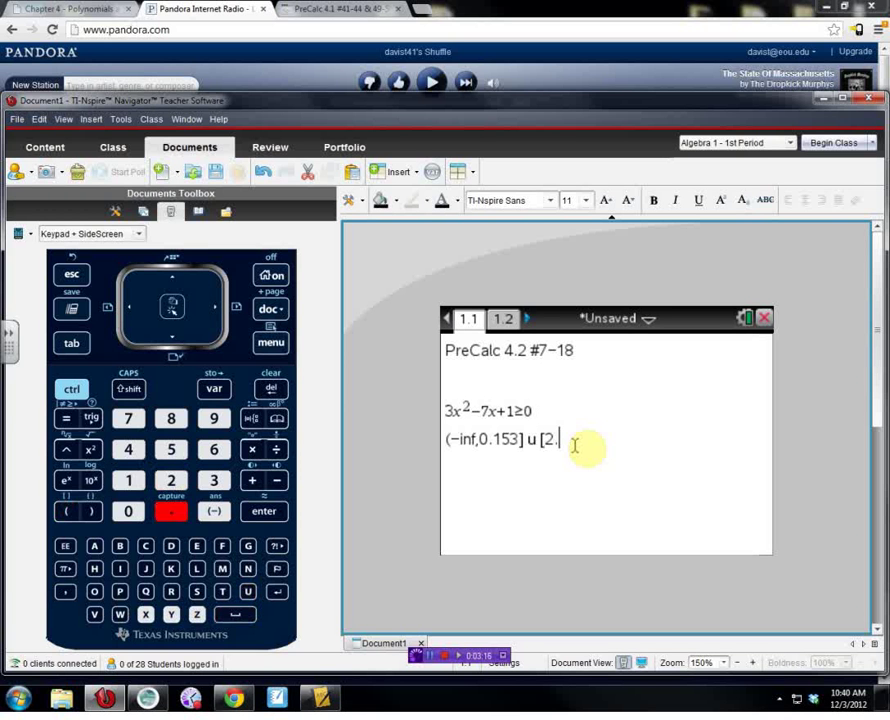
text(18,)
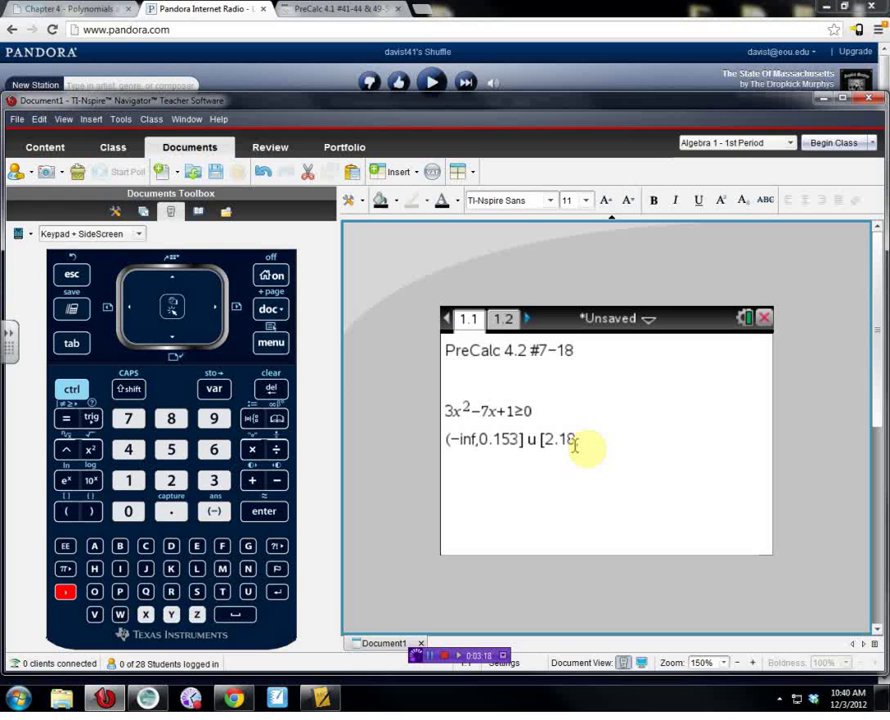
text(inf))
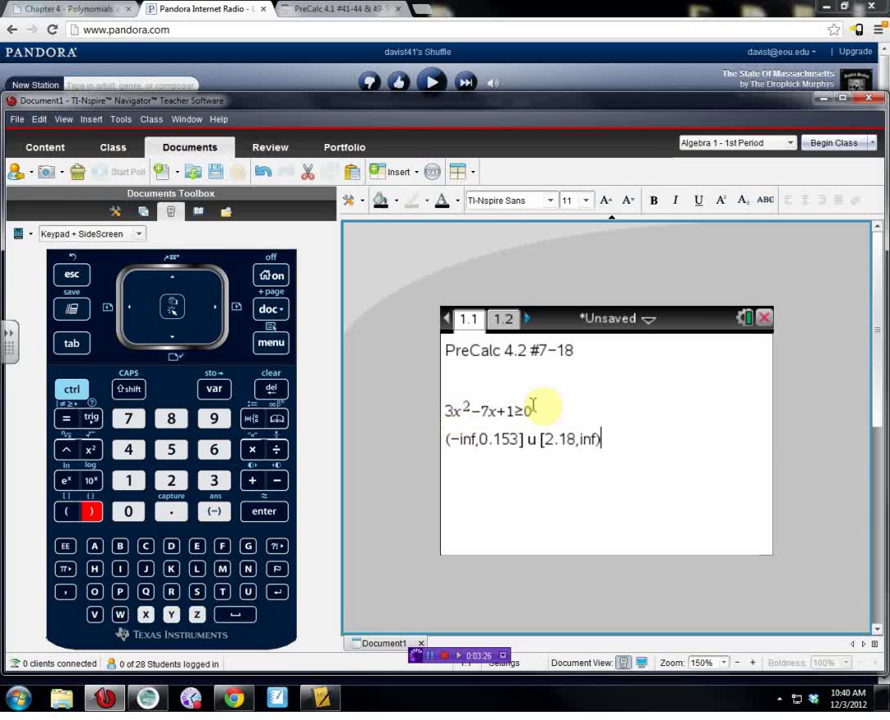
click(500, 320)
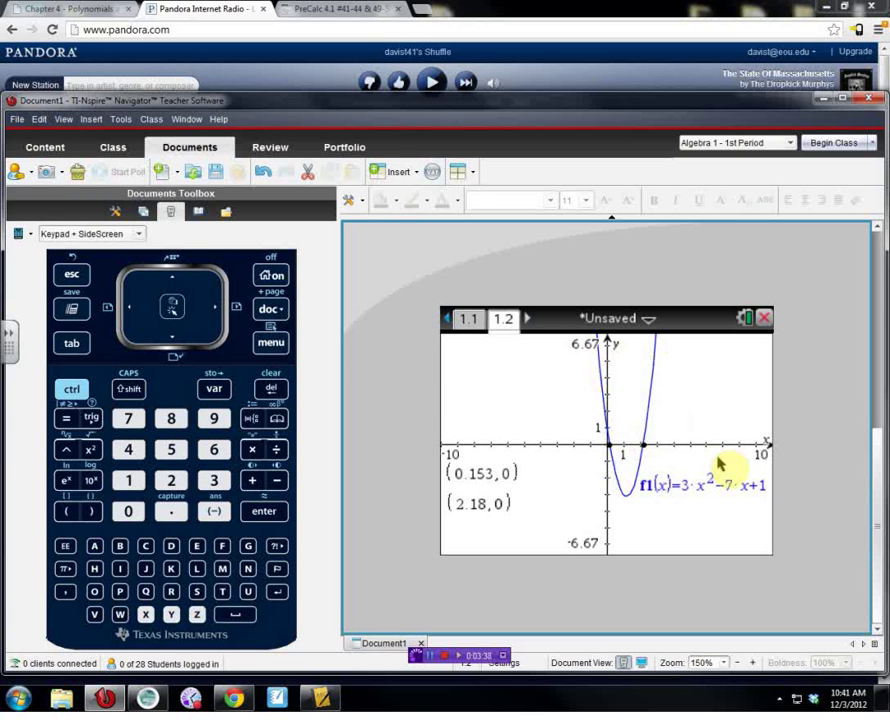
click(468, 322)
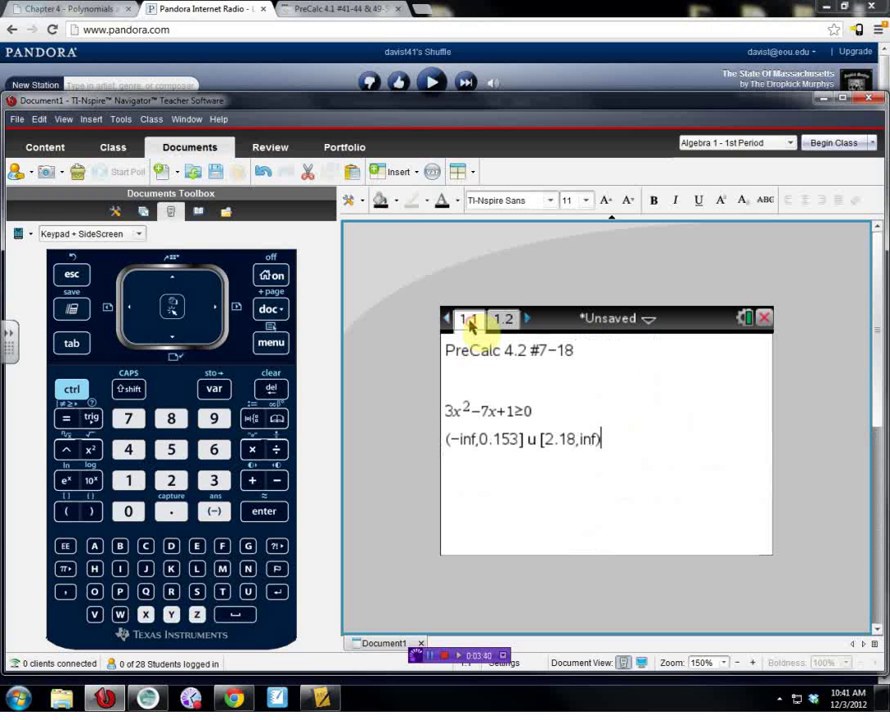